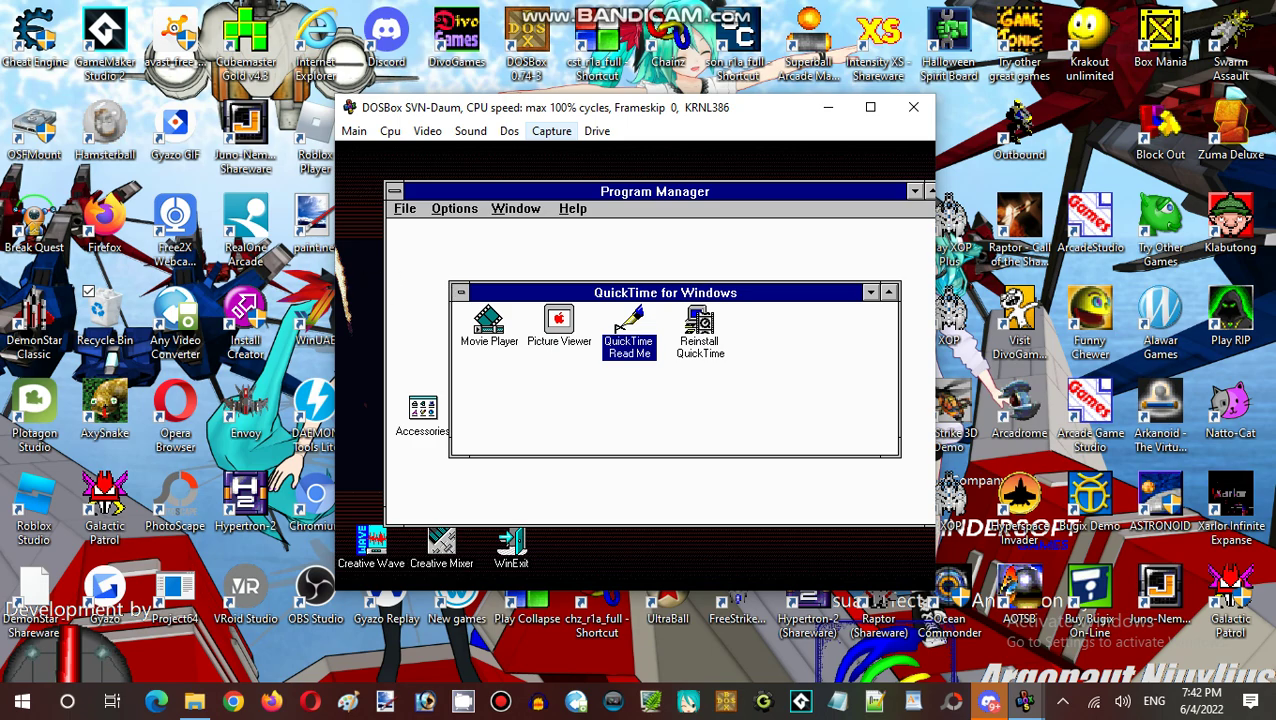
- Close the QuickTime for Windows group, then launch File Manager from the Main group
click(460, 292)
click(484, 401)
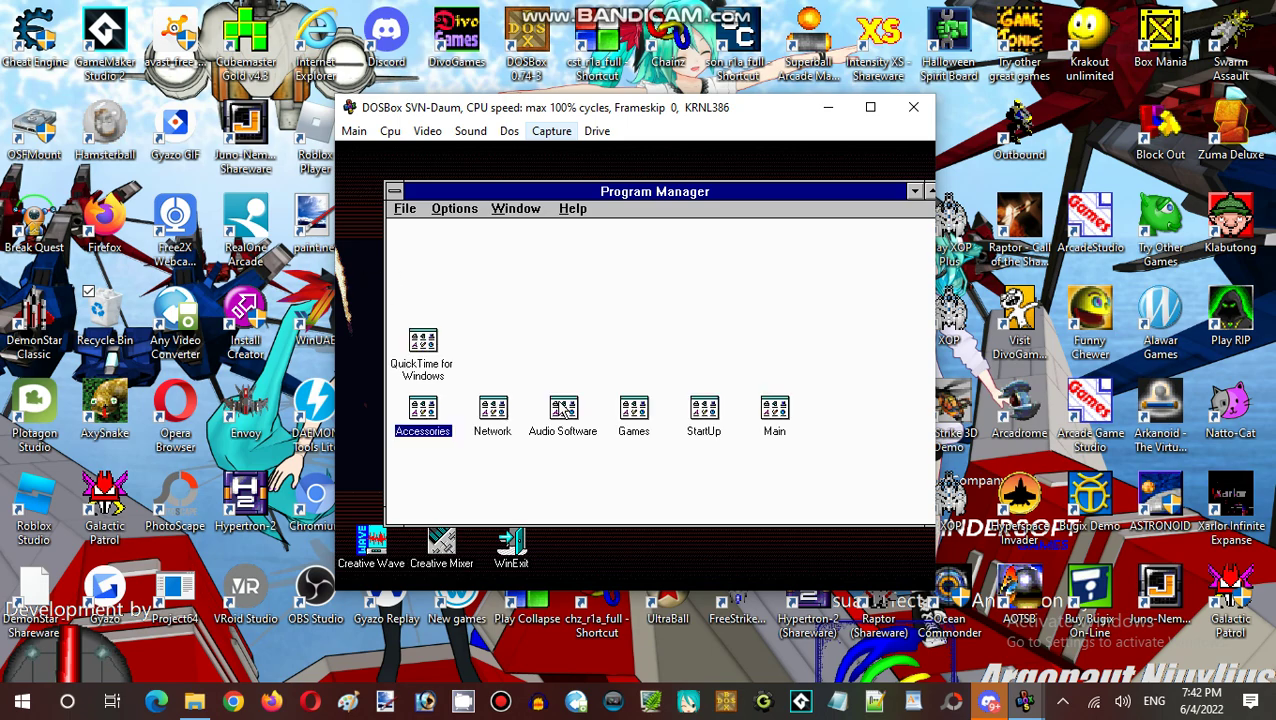
double_click(695, 420)
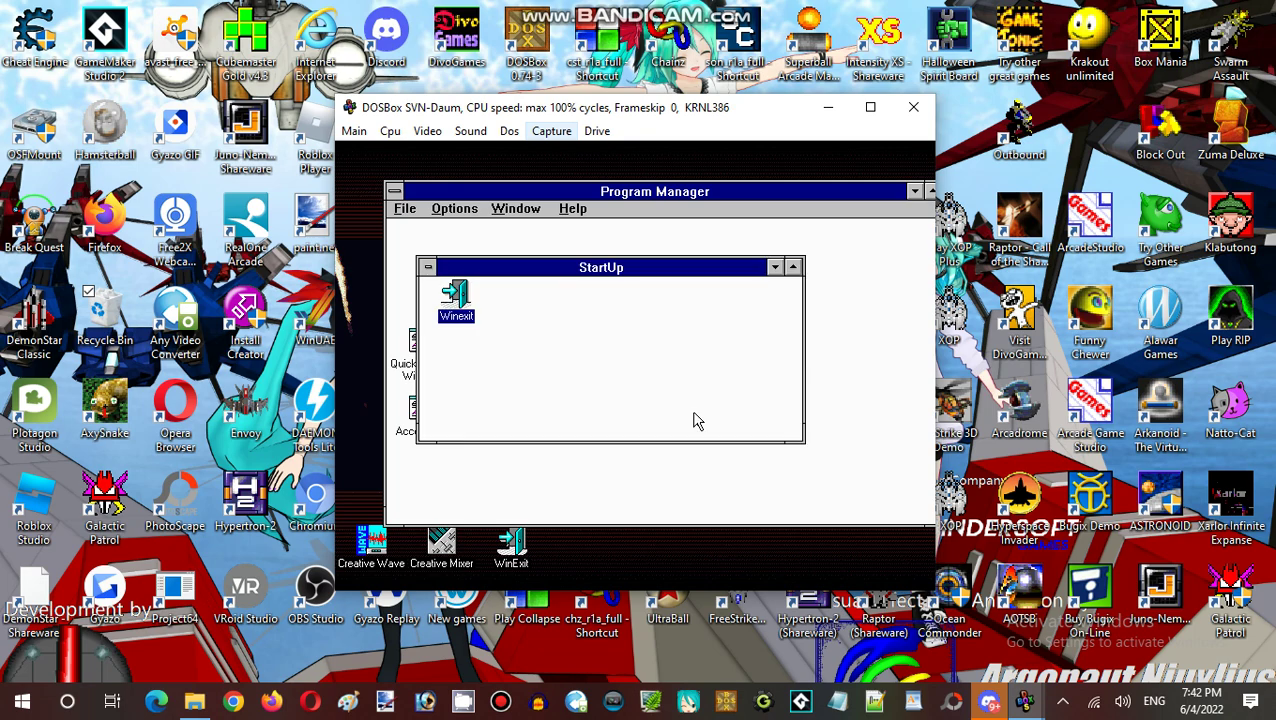
click(781, 267)
double_click(775, 415)
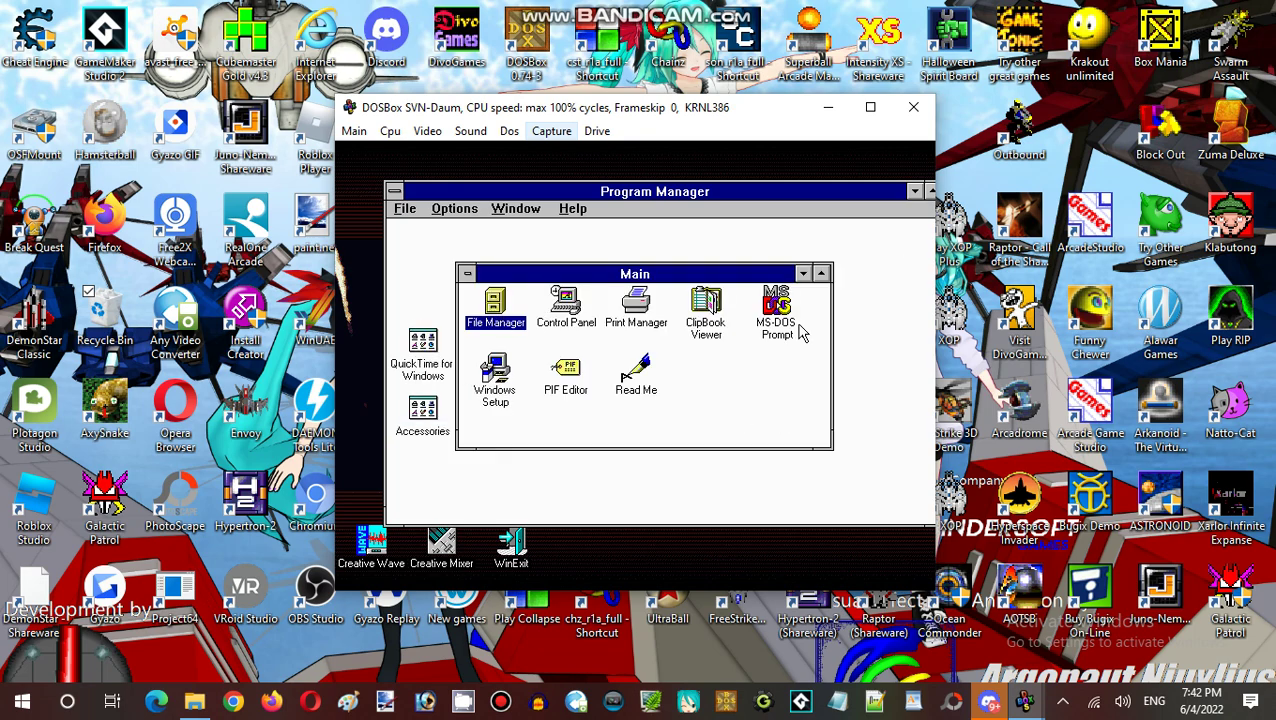
double_click(487, 308)
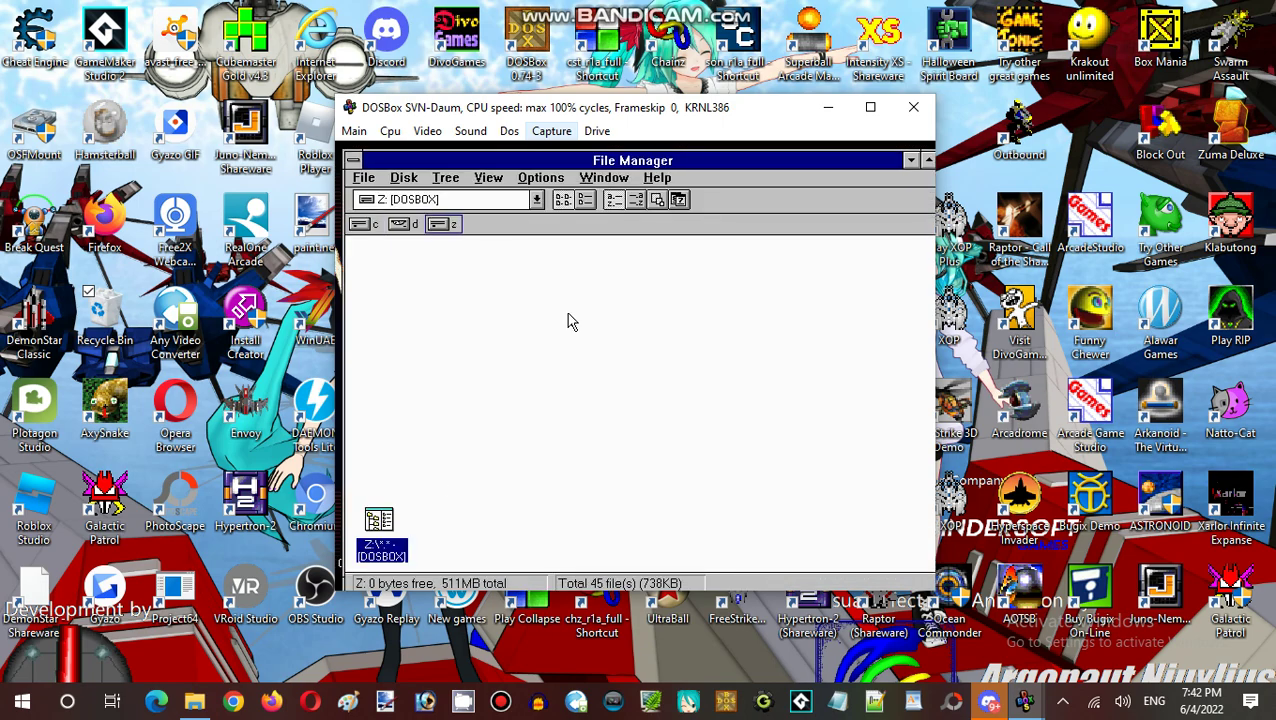
- Restore the Z: DOSBOX directory window and maximize it inside File Manager
double_click(379, 522)
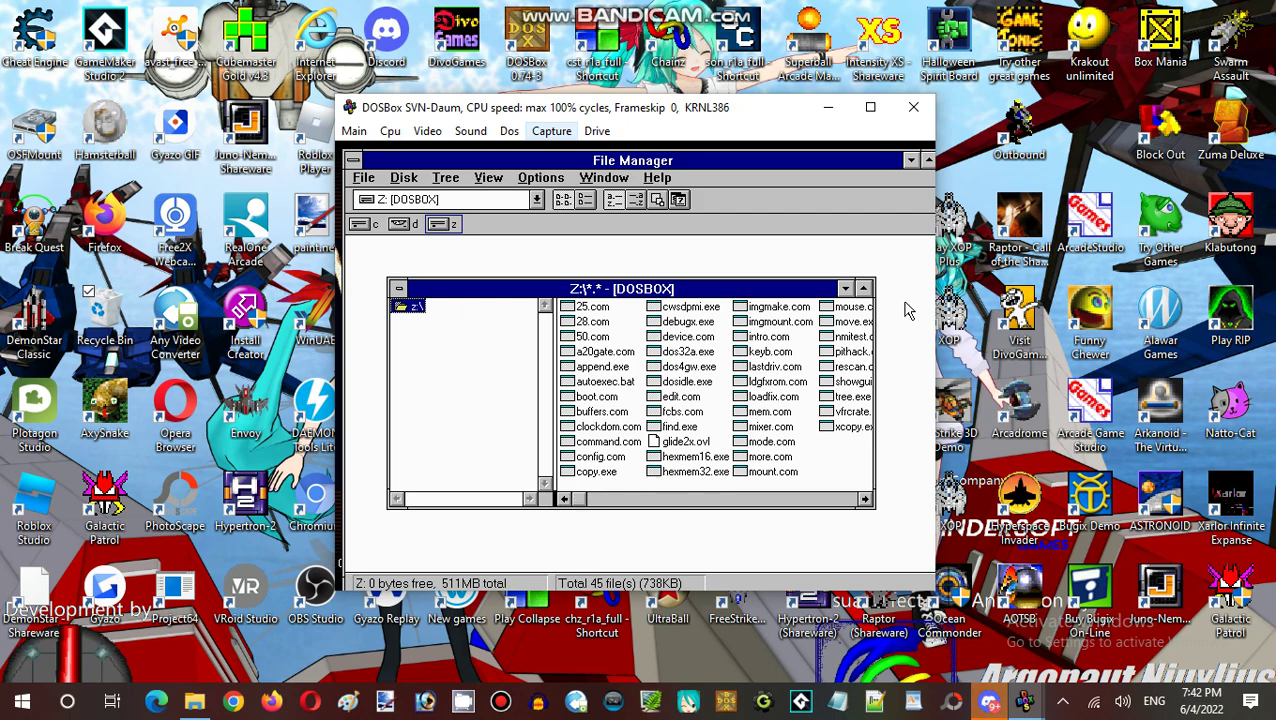
click(863, 289)
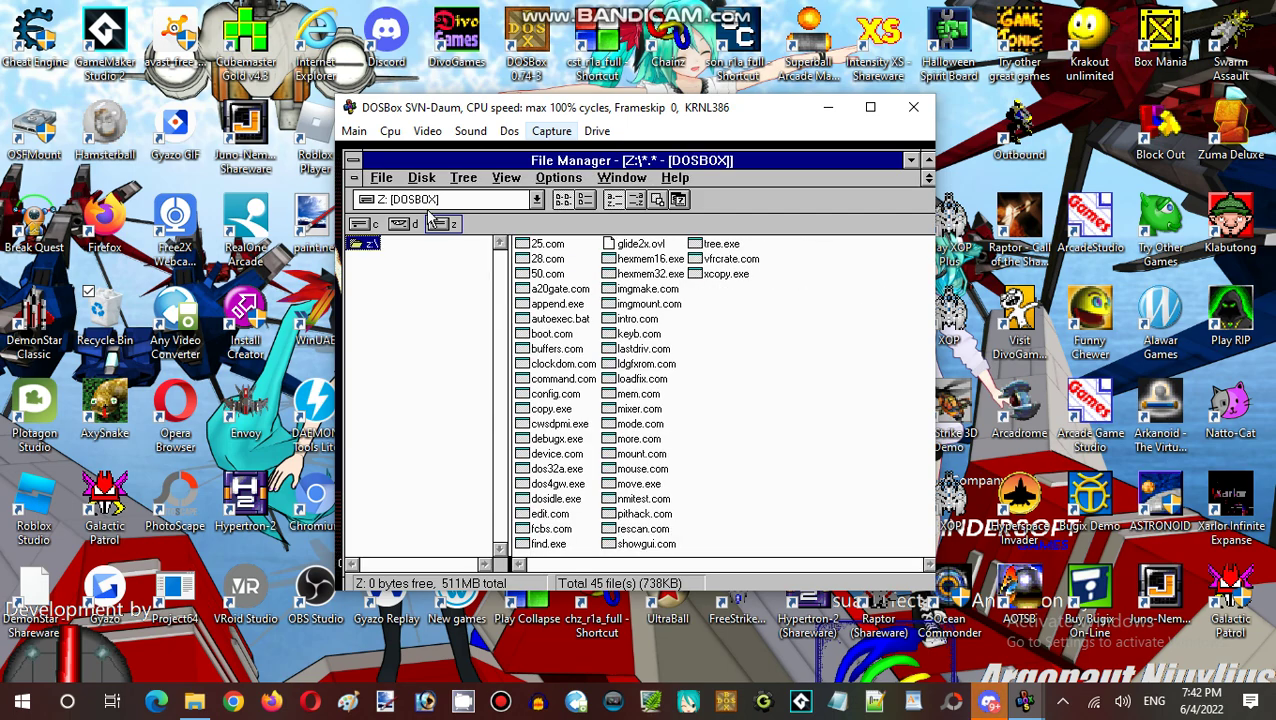
double_click(440, 224)
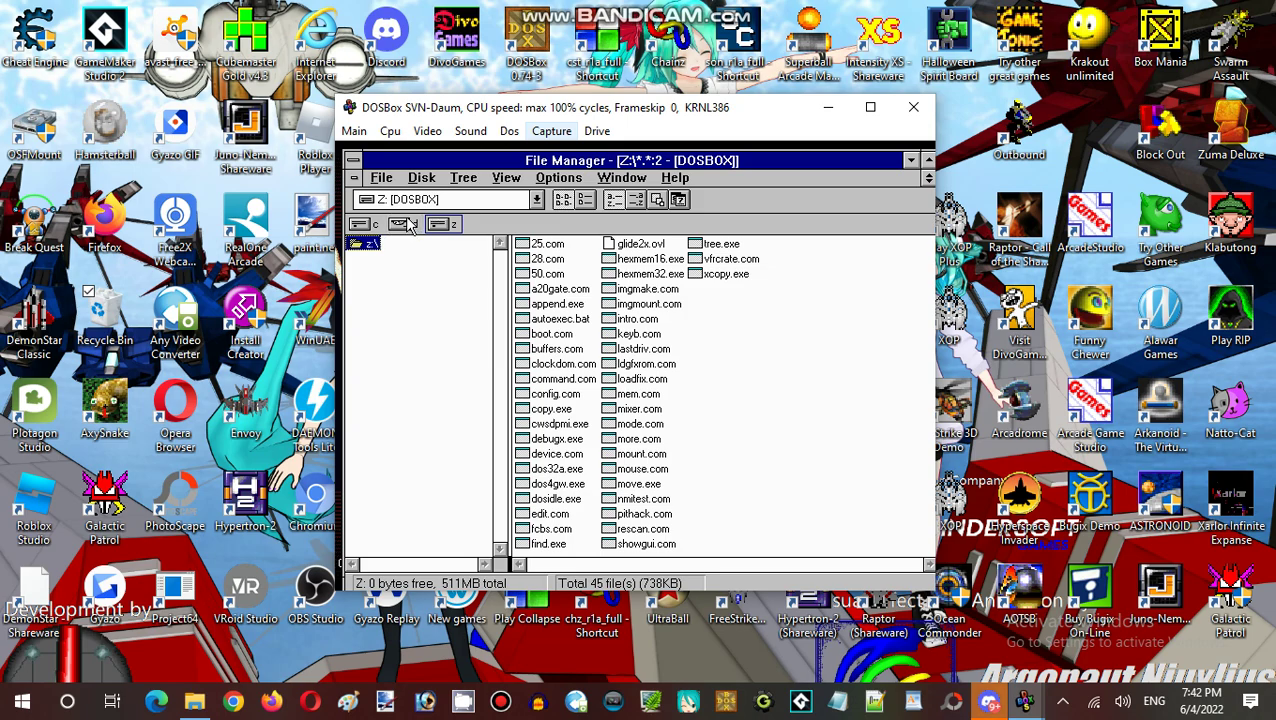
- On CD-ROM drive D:, browse the gpatrol and asterods folders, then open sswarlck
click(405, 224)
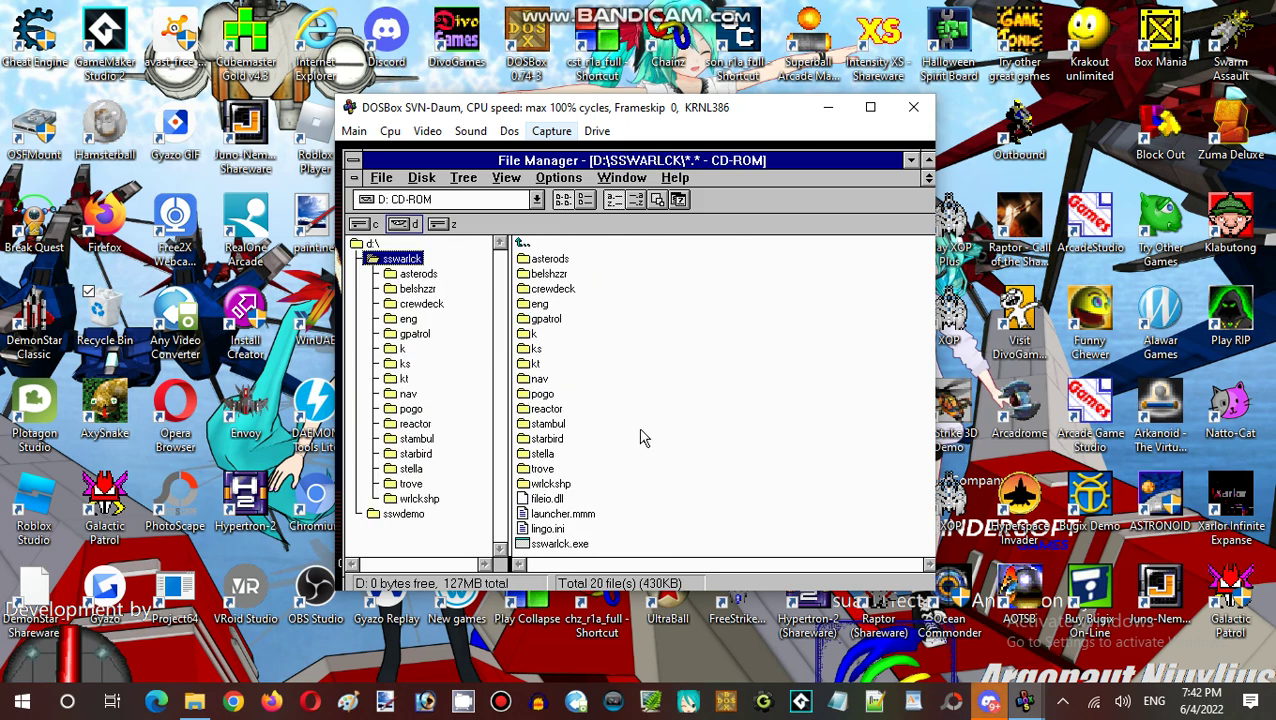
click(548, 319)
double_click(548, 319)
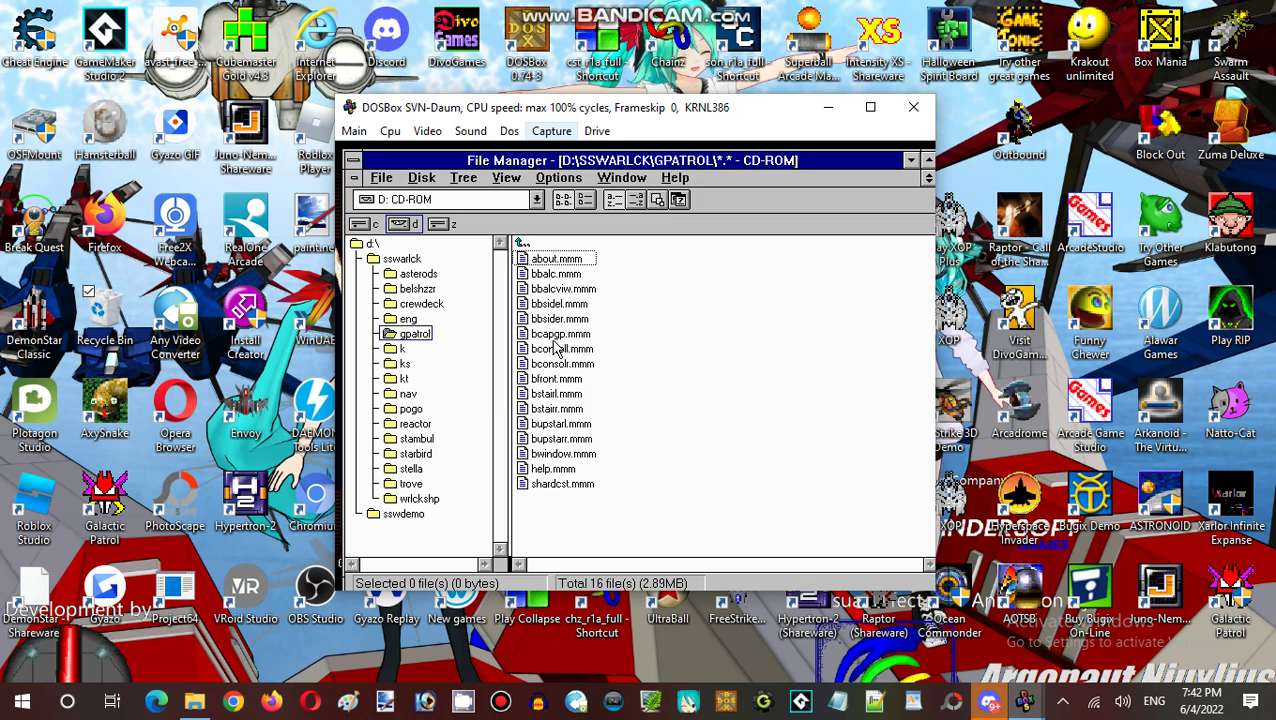
click(440, 224)
click(408, 224)
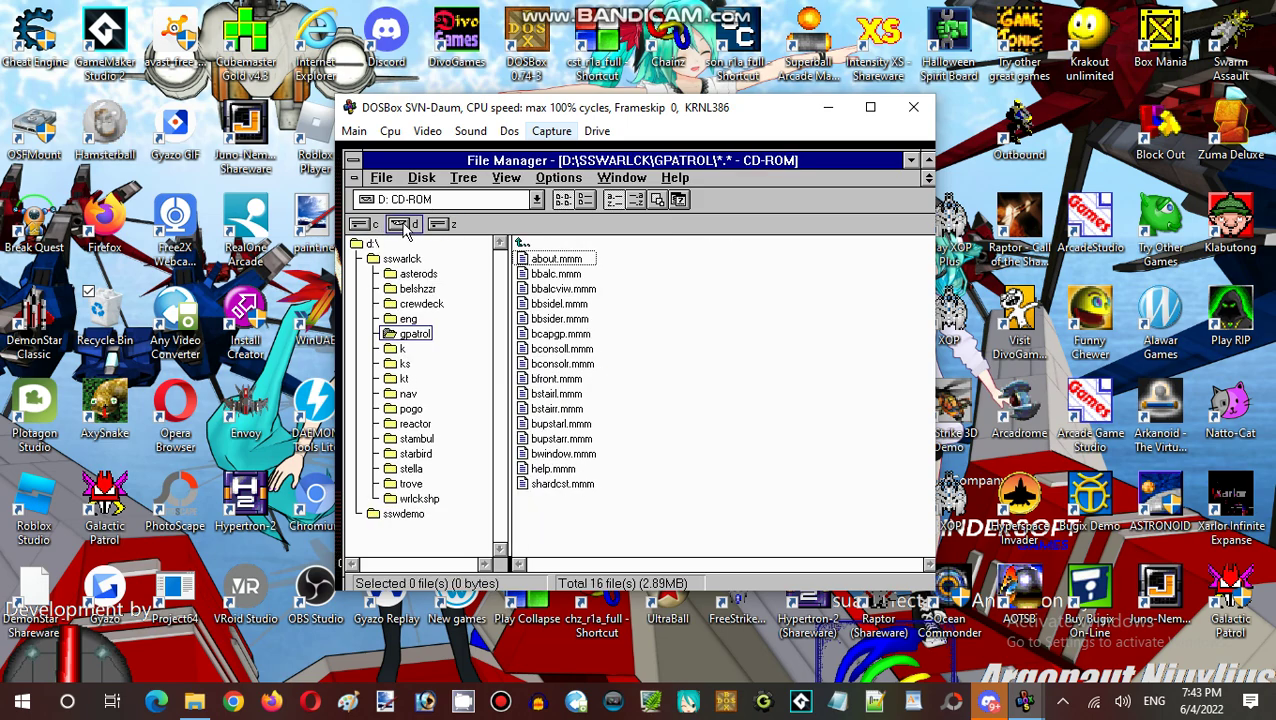
click(418, 274)
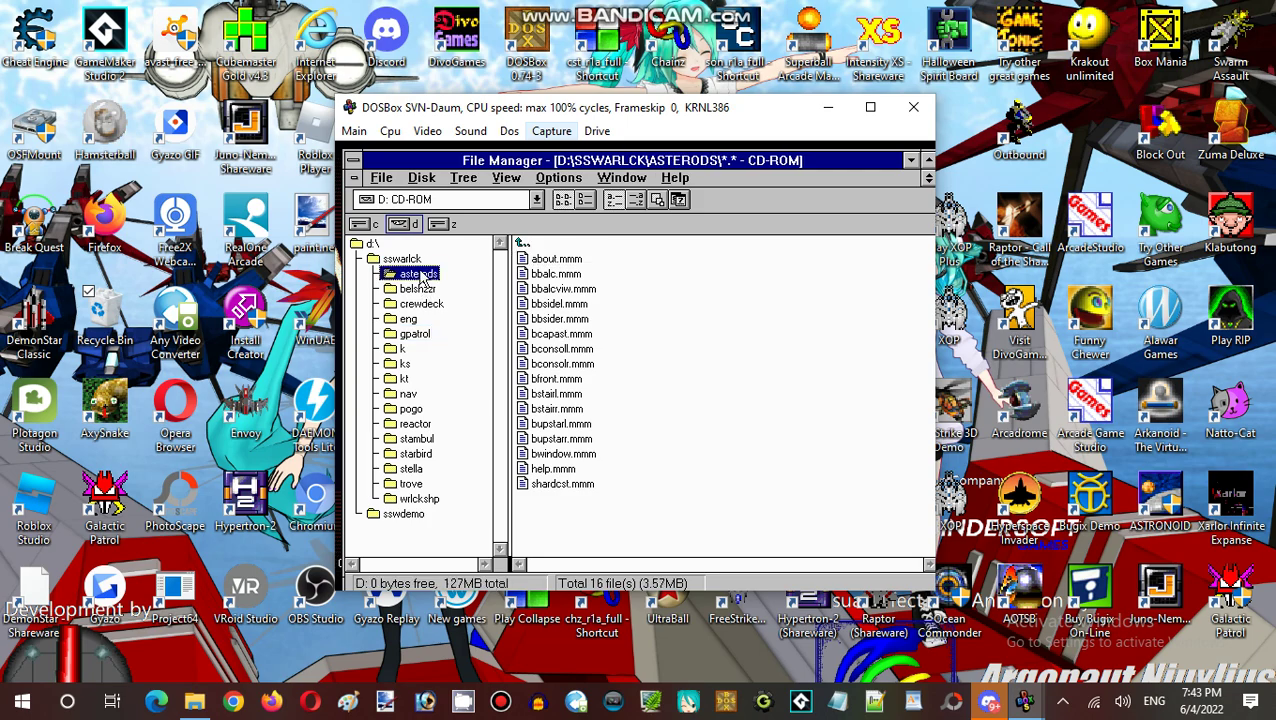
double_click(402, 259)
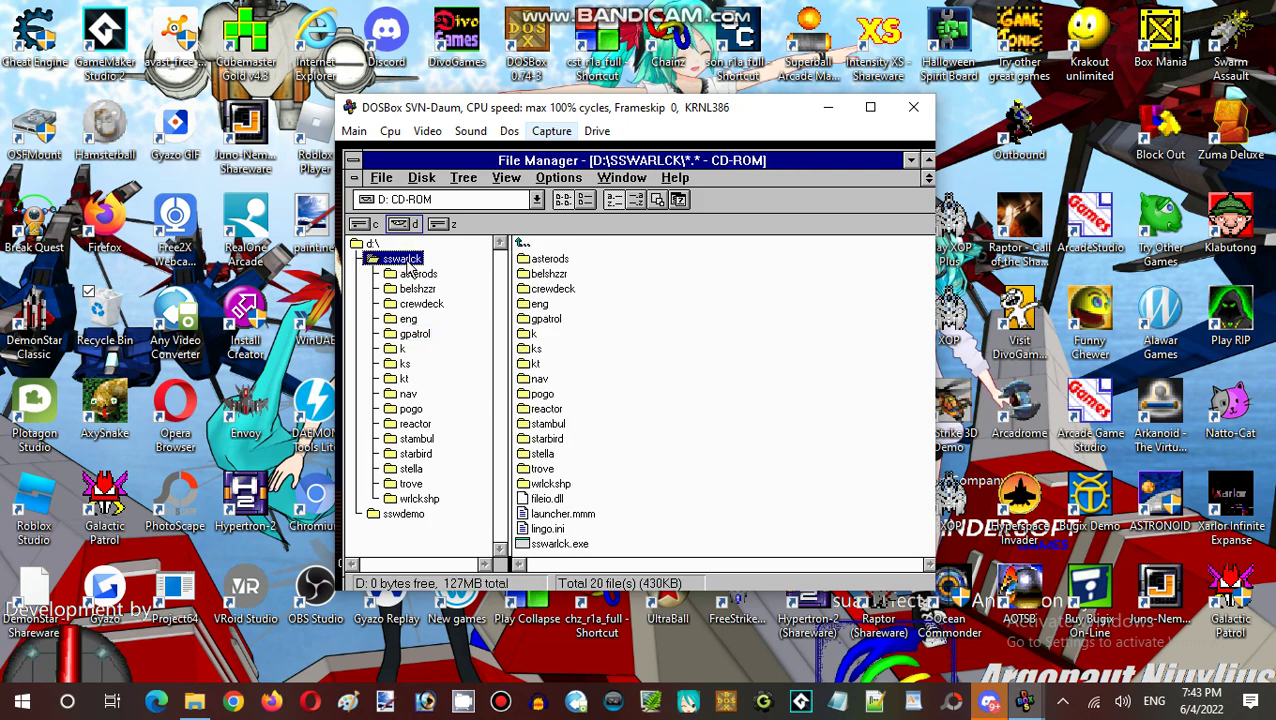
- Try launcher.mmm, dismiss the Media Player device error, then open the sswdemo folder
double_click(575, 514)
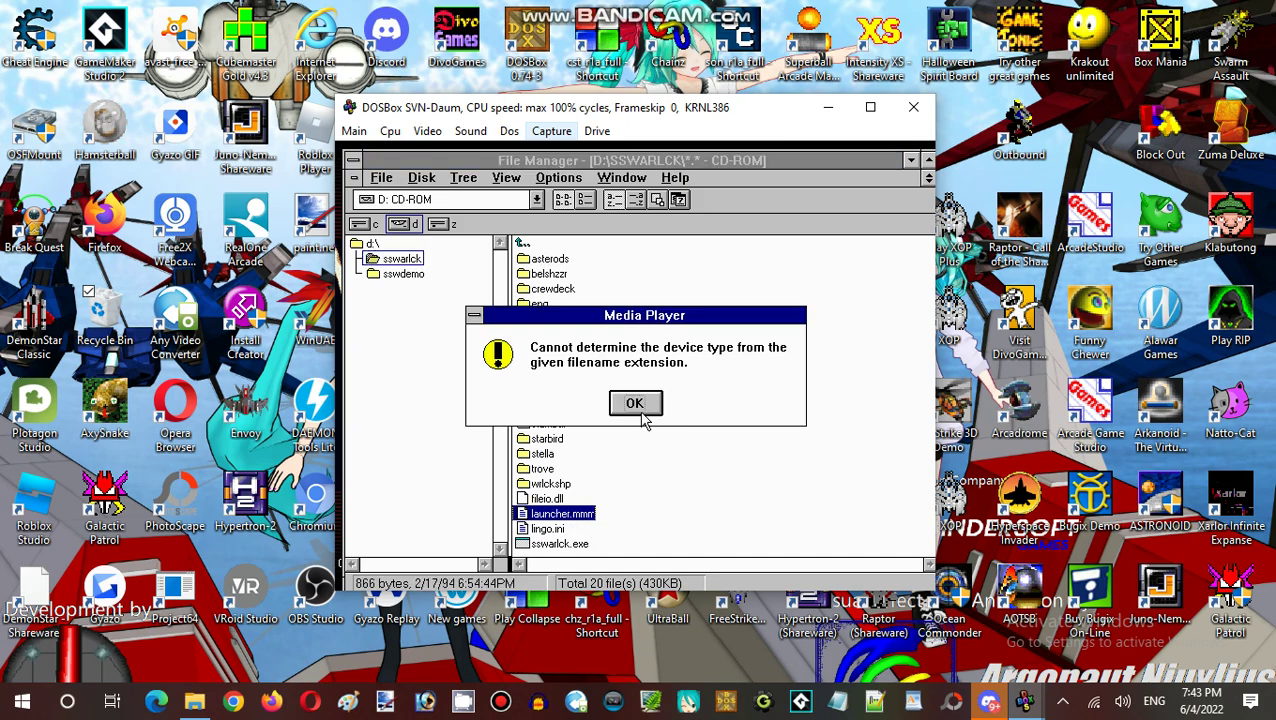
click(634, 403)
click(740, 195)
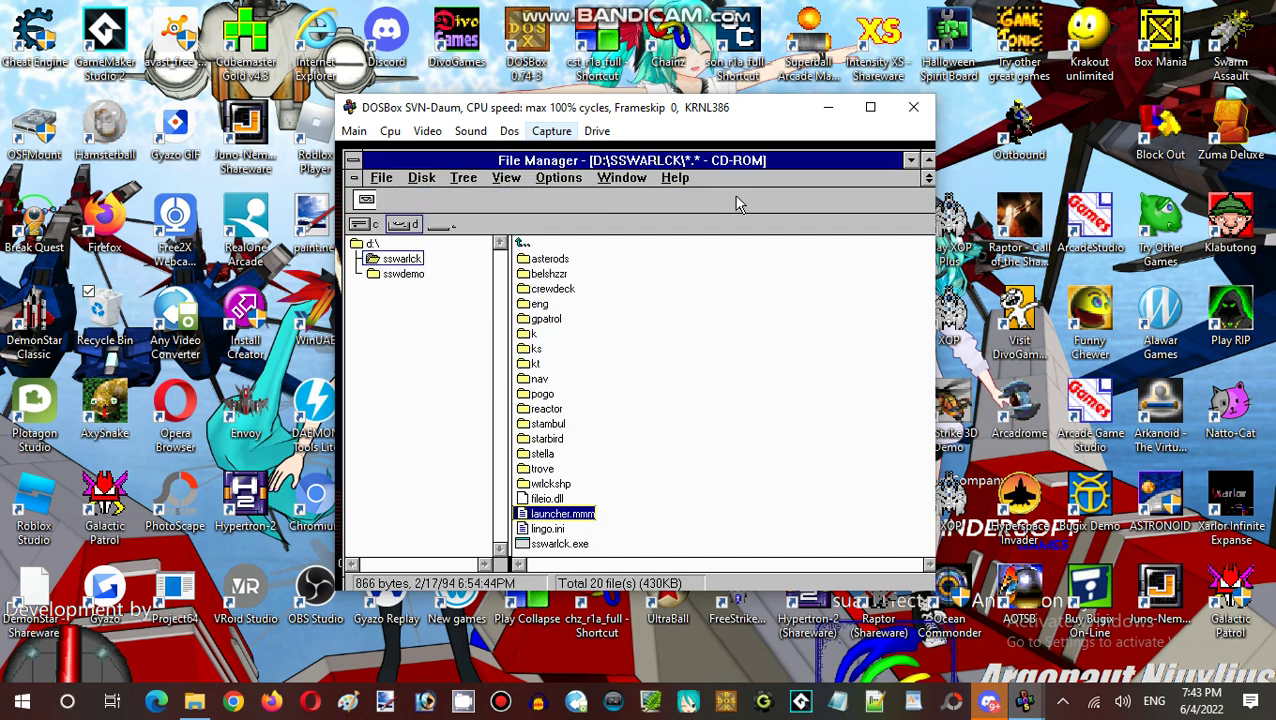
double_click(403, 274)
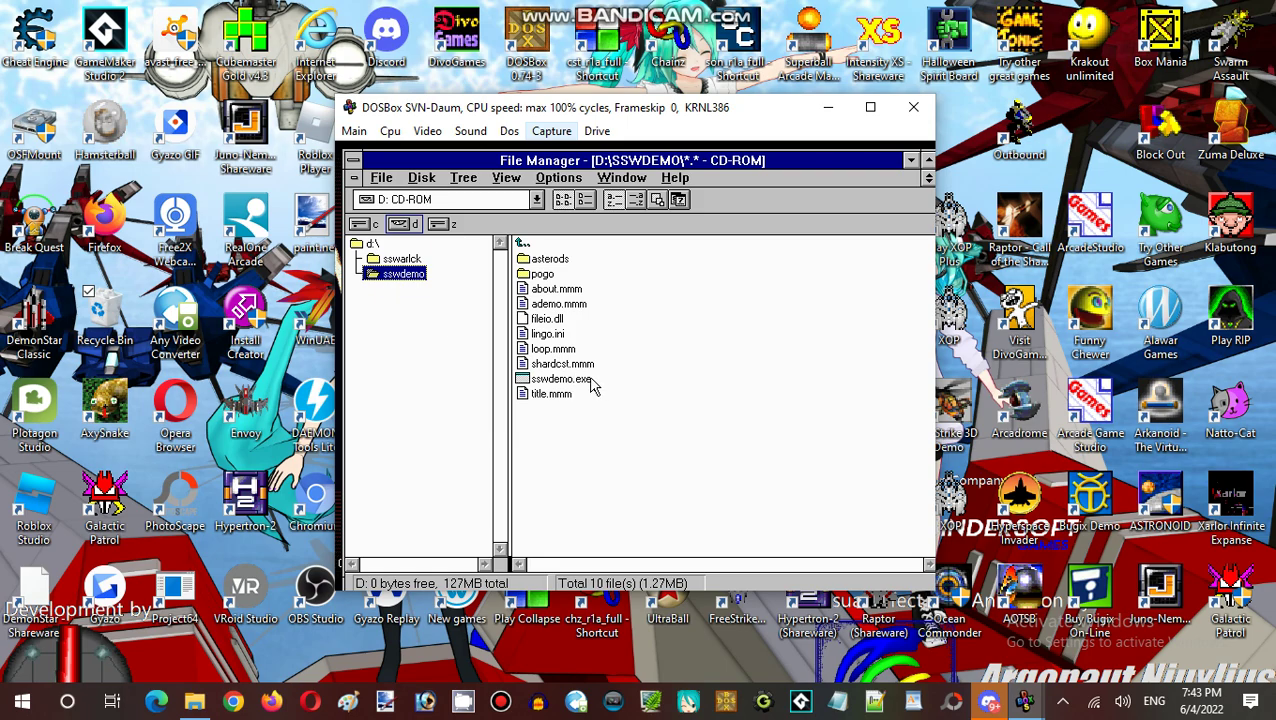